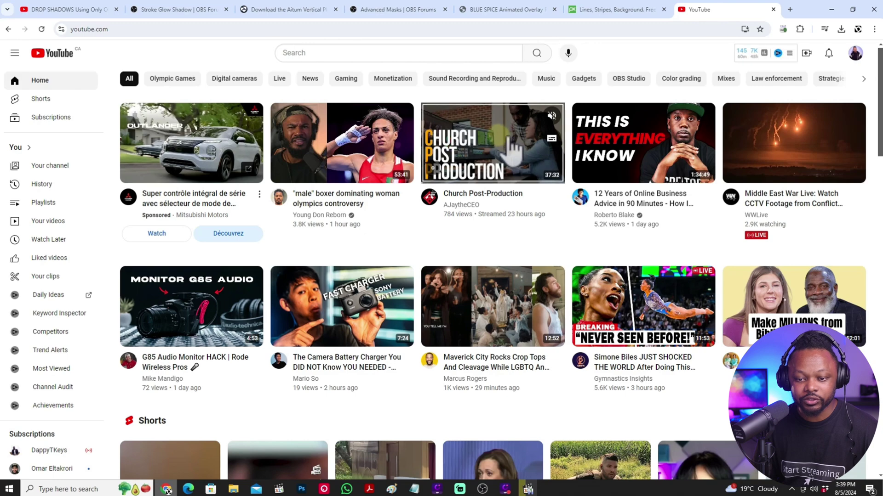
Step: Open the Church Post-Production video and play it from about 2:28 as a source of desktop sound
{"action": "left_click", "coordinate": [486, 138]}
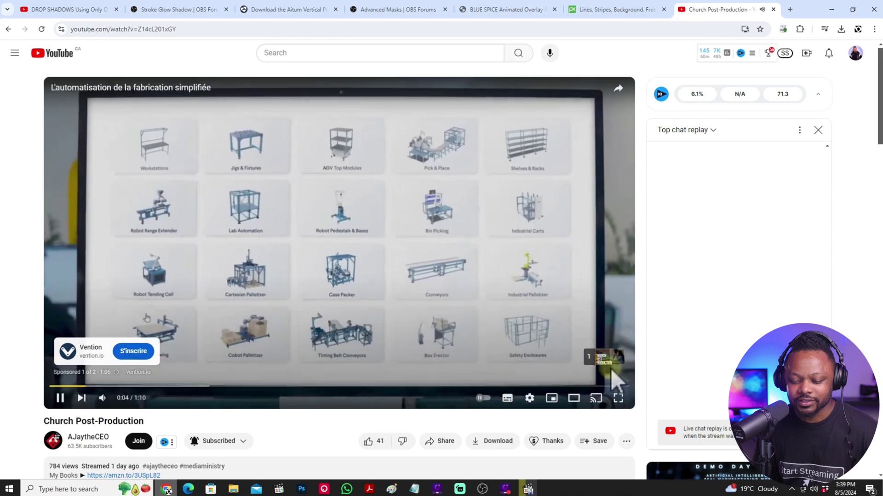
{"action": "left_click", "coordinate": [525, 349]}
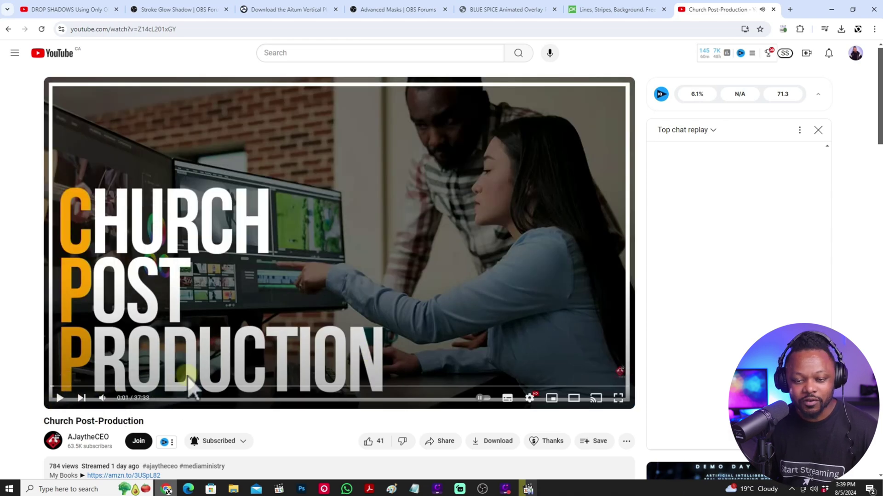
{"action": "scroll", "coordinate": [454, 286], "scroll_direction": "down", "scroll_amount": 1}
{"action": "scroll", "coordinate": [454, 286], "scroll_direction": "up", "scroll_amount": 1}
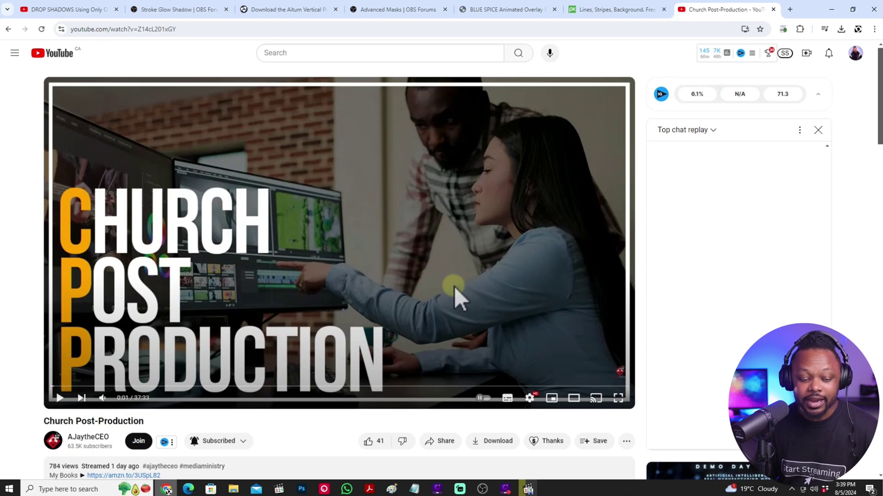
{"action": "left_click", "coordinate": [373, 244]}
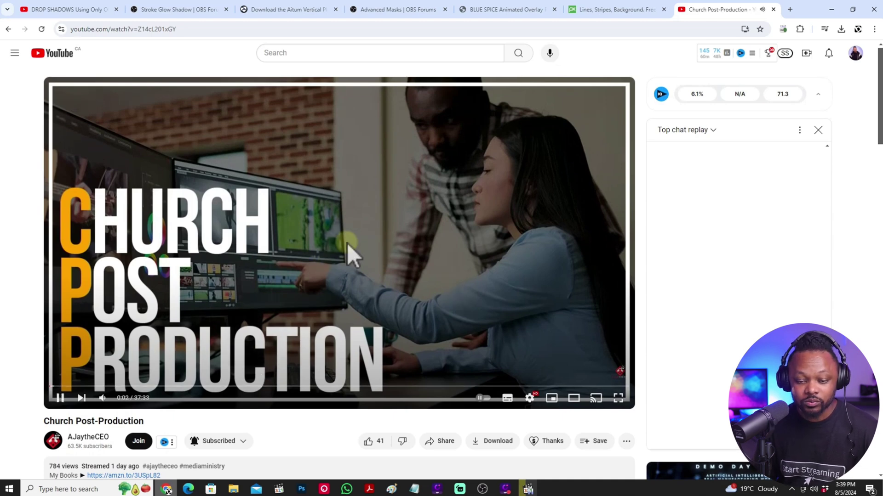
{"action": "left_click", "coordinate": [92, 387]}
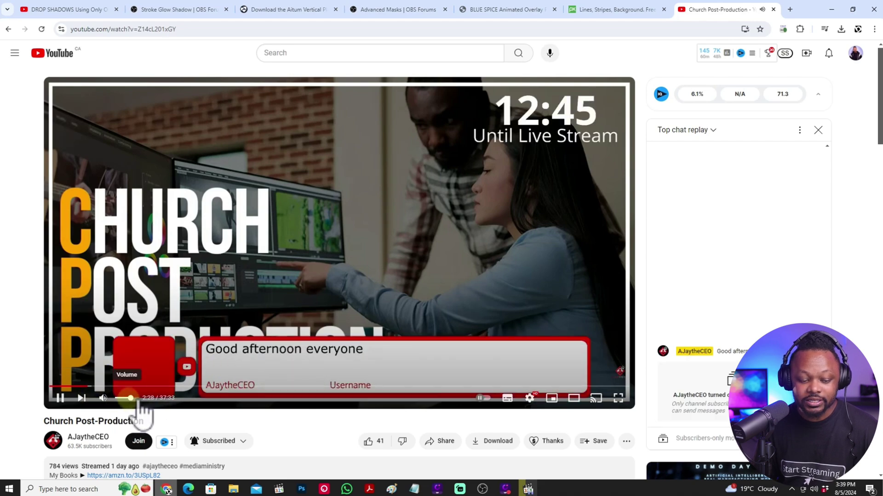
Step: Switch to OBS Studio and check the Desktop Audio level in both the welcome and Camera scenes beside the playing video
{"action": "left_click", "coordinate": [483, 489]}
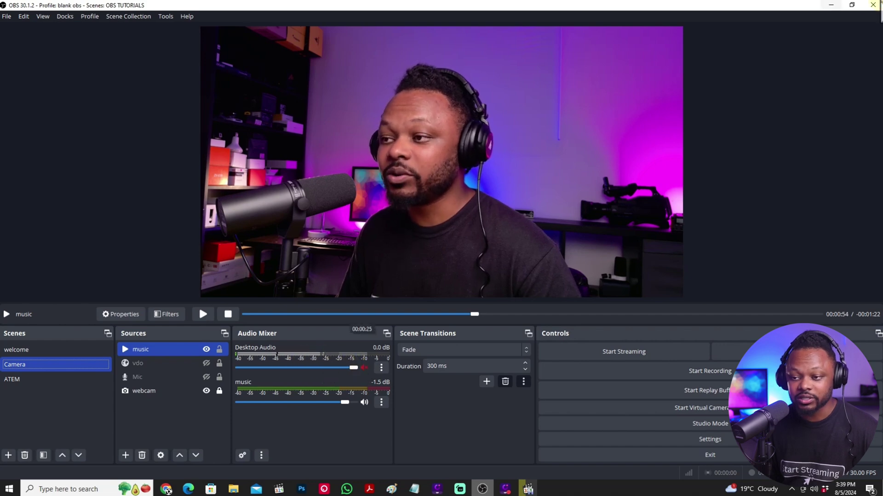
{"action": "left_click", "coordinate": [851, 5]}
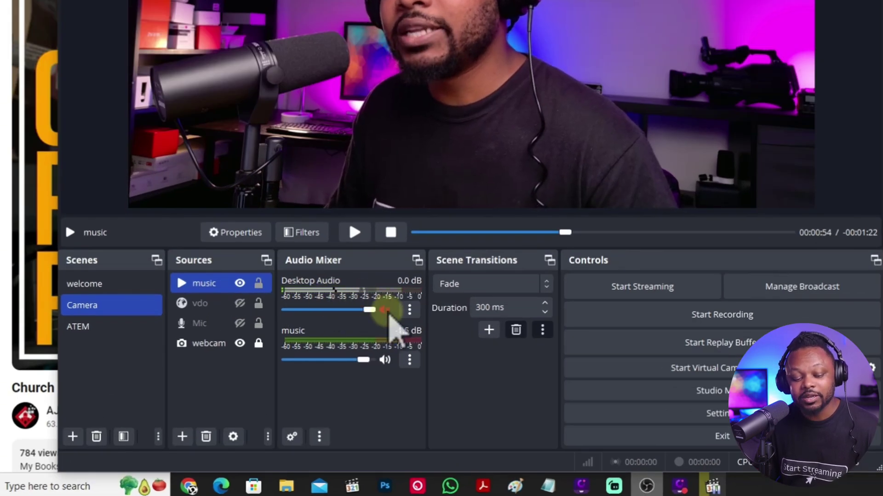
{"action": "left_click", "coordinate": [84, 284]}
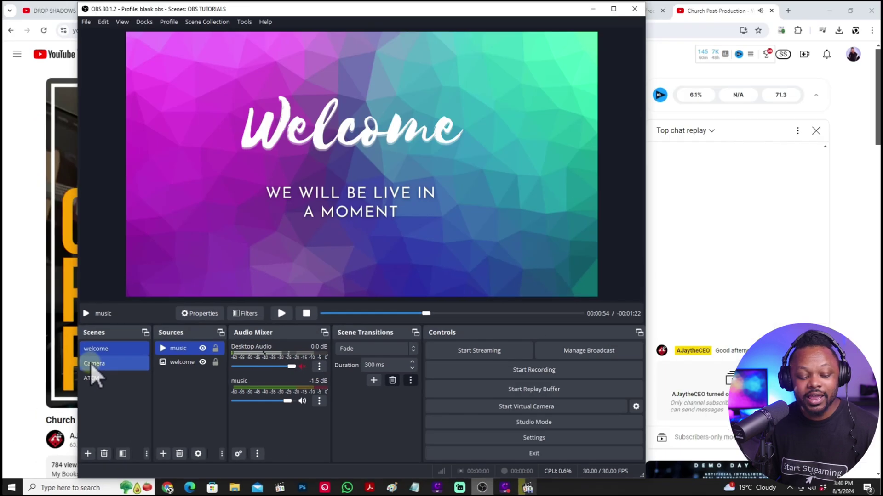
{"action": "left_click", "coordinate": [81, 306]}
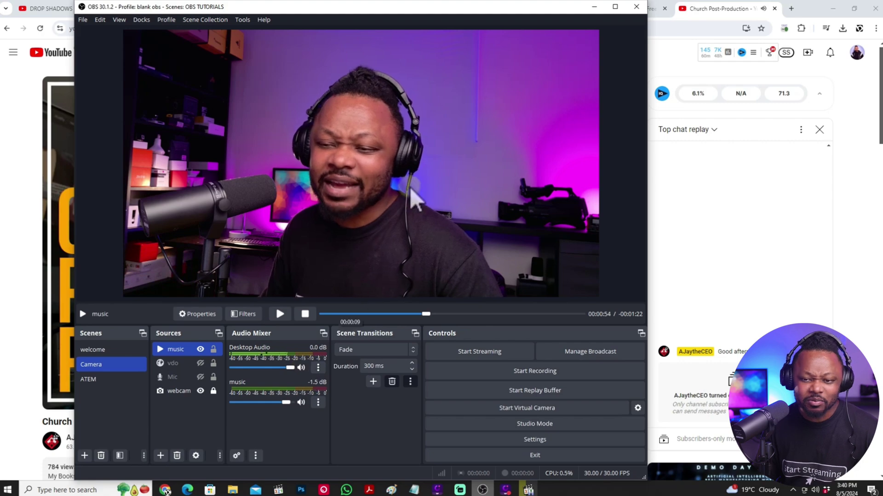
{"action": "left_click", "coordinate": [594, 8]}
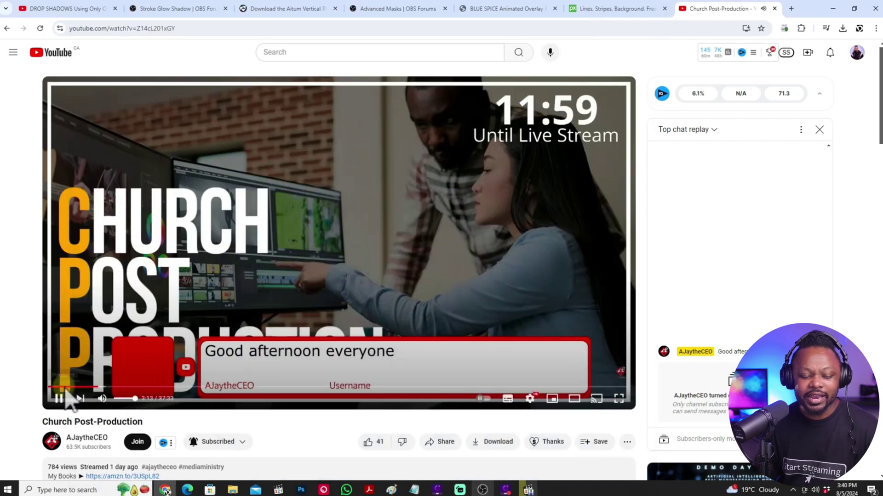
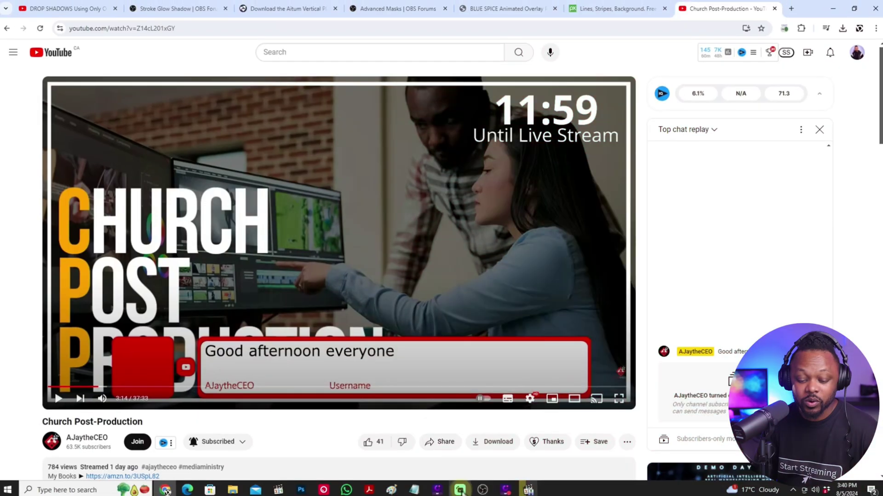
Step: Switch back to OBS Studio, show the welcome scene and maximize the window
{"action": "left_click", "coordinate": [483, 491]}
{"action": "left_click", "coordinate": [125, 350]}
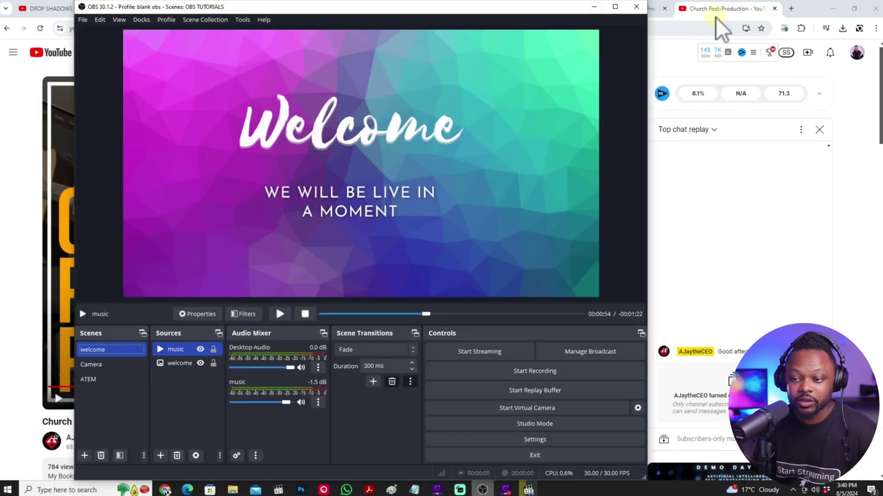
{"action": "left_click", "coordinate": [615, 6]}
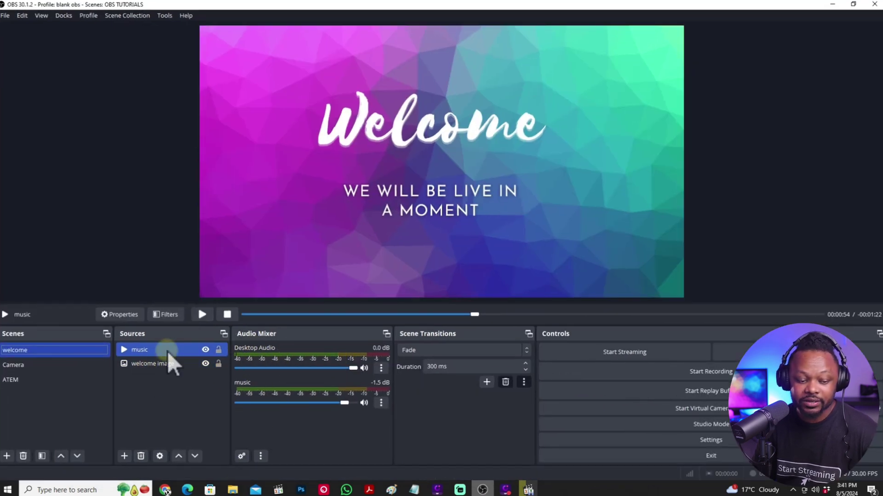
{"action": "left_click", "coordinate": [125, 455]}
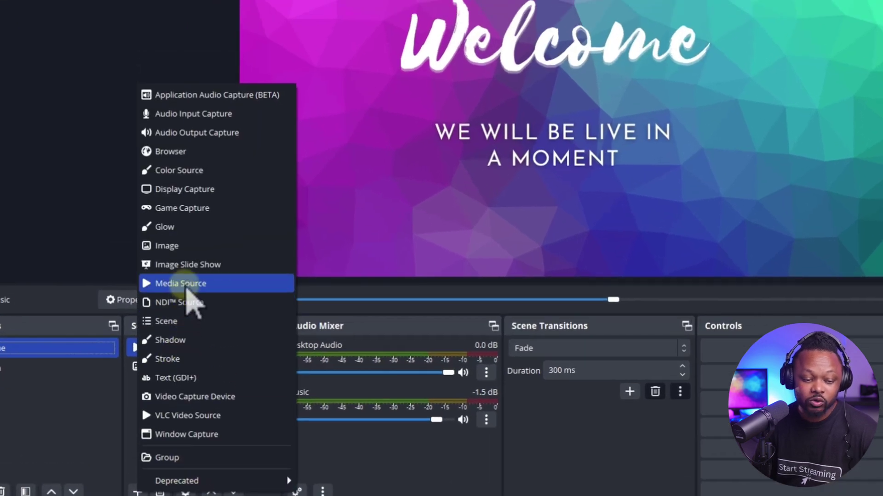
{"action": "left_click", "coordinate": [187, 287]}
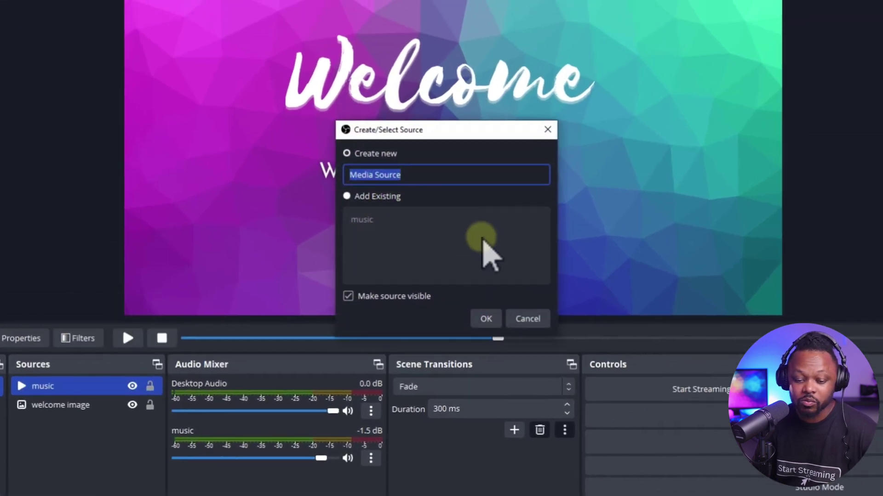
{"action": "left_click", "coordinate": [529, 319]}
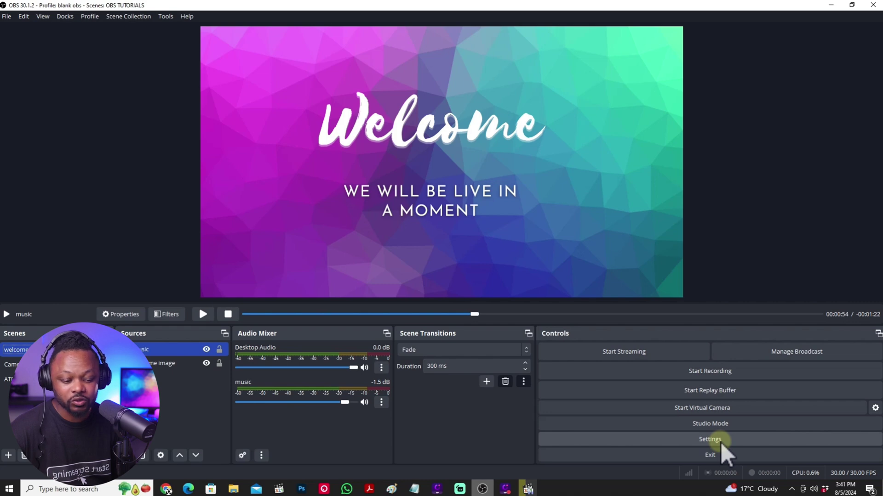
Step: Set the global Desktop Audio device to Disabled in the audio settings and apply the change
{"action": "left_click", "coordinate": [720, 441]}
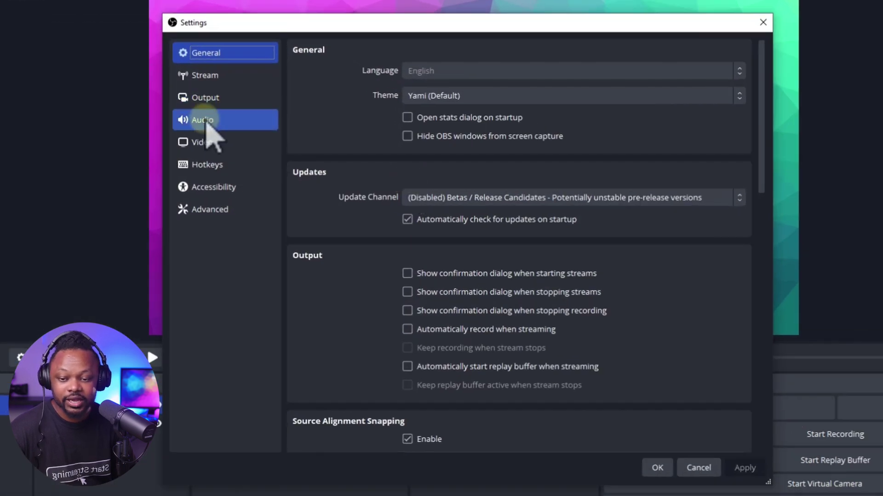
{"action": "left_click", "coordinate": [205, 121]}
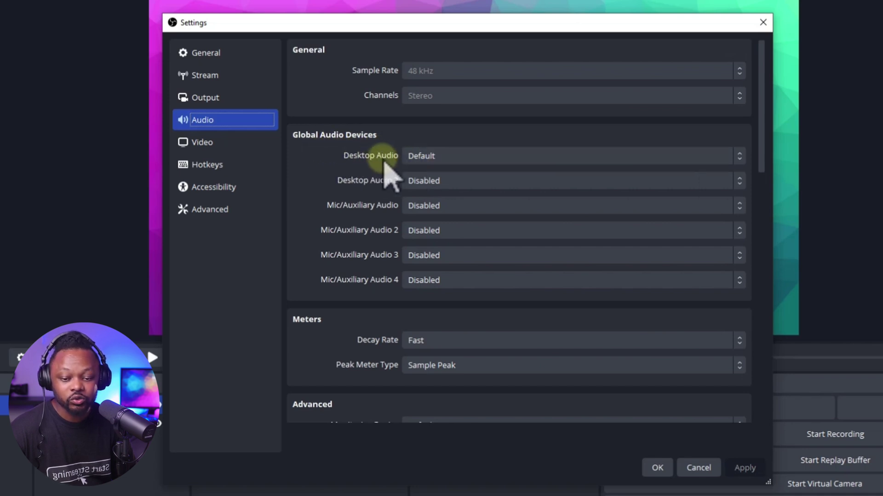
{"action": "left_click", "coordinate": [435, 163]}
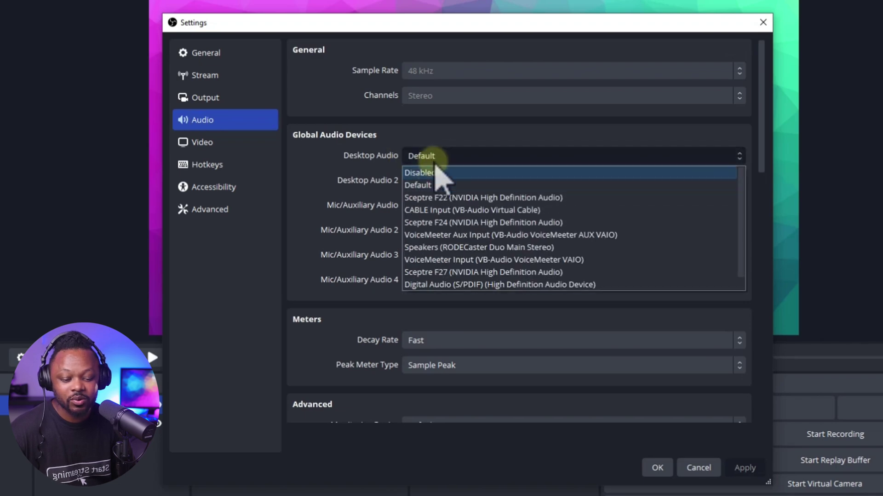
{"action": "left_click", "coordinate": [437, 171]}
{"action": "left_click", "coordinate": [744, 467]}
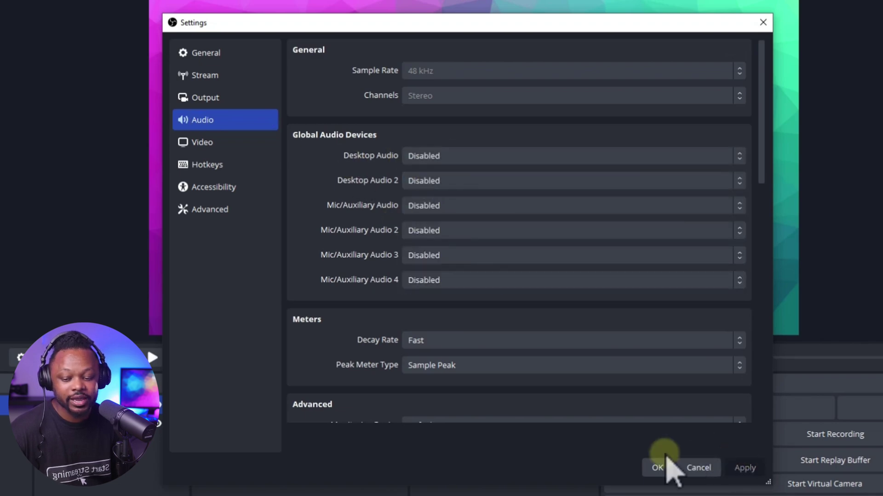
{"action": "left_click", "coordinate": [657, 468]}
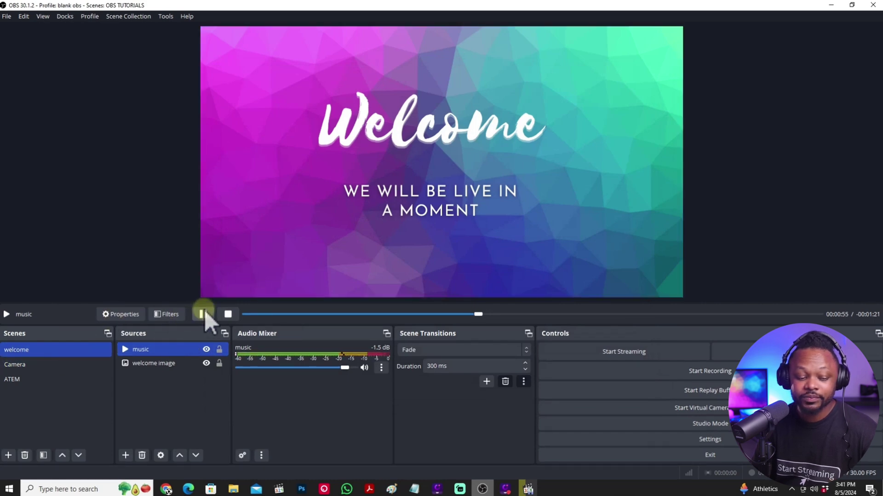
Step: Test the music playback across the Camera and welcome scenes and pause it
{"action": "left_click", "coordinate": [28, 363]}
{"action": "left_click", "coordinate": [30, 351]}
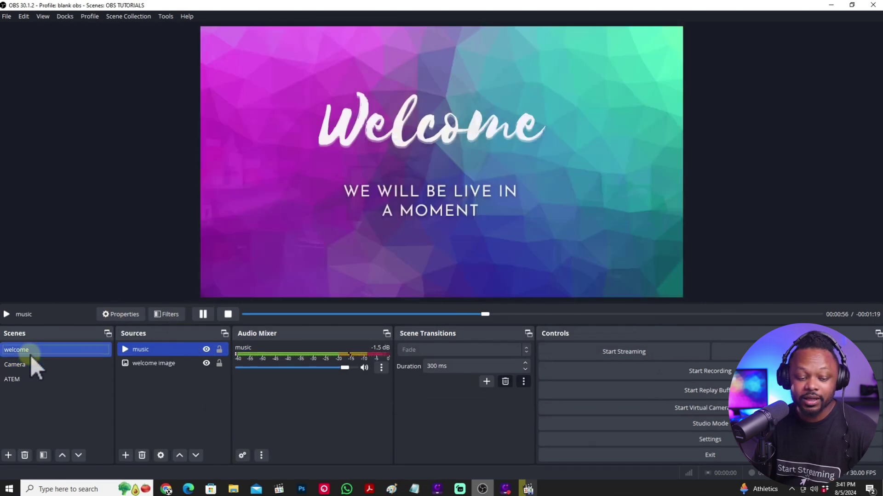
{"action": "left_click", "coordinate": [210, 316]}
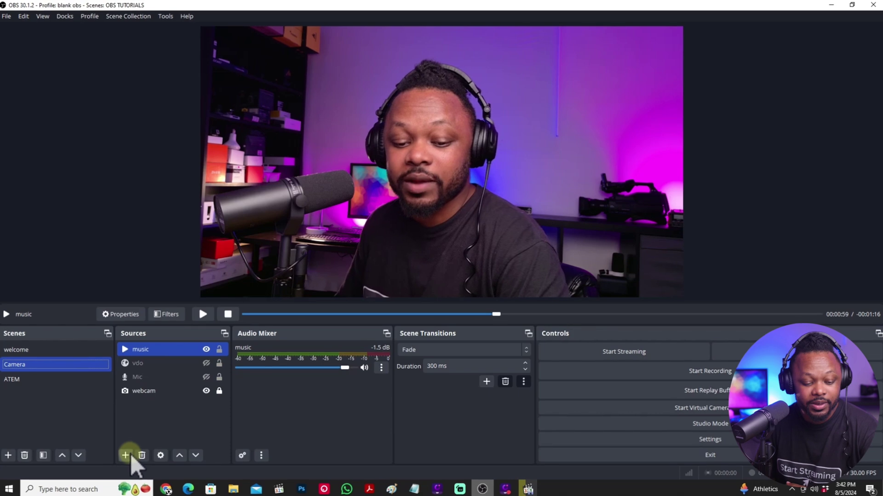
Step: Add a new Audio Output Capture source named "main output" to the Camera scene
{"action": "left_click", "coordinate": [128, 456]}
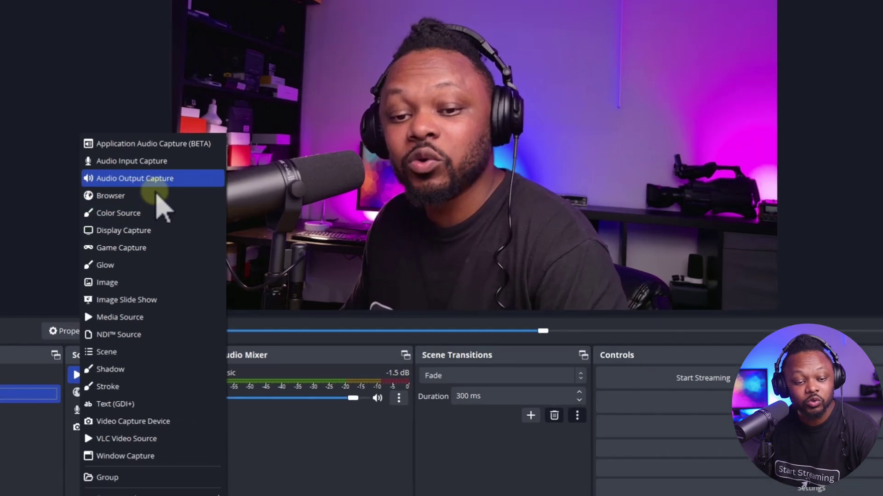
{"action": "left_click", "coordinate": [155, 188]}
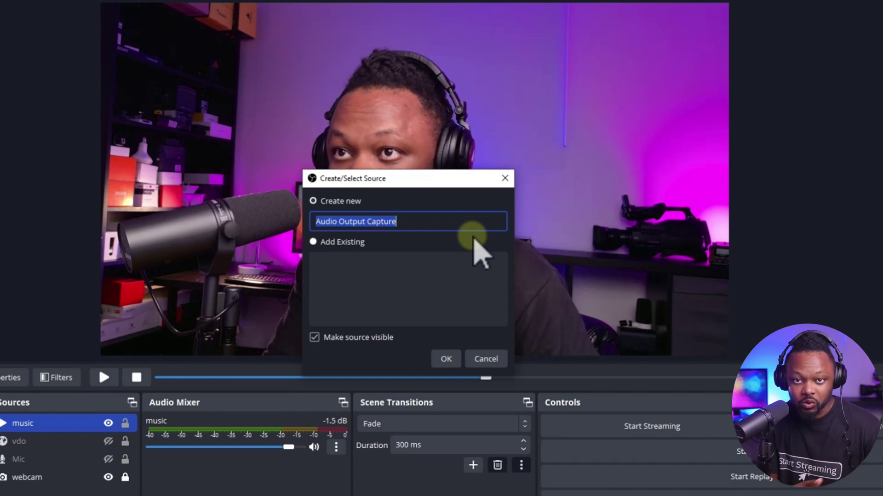
{"action": "type", "text": "main "}
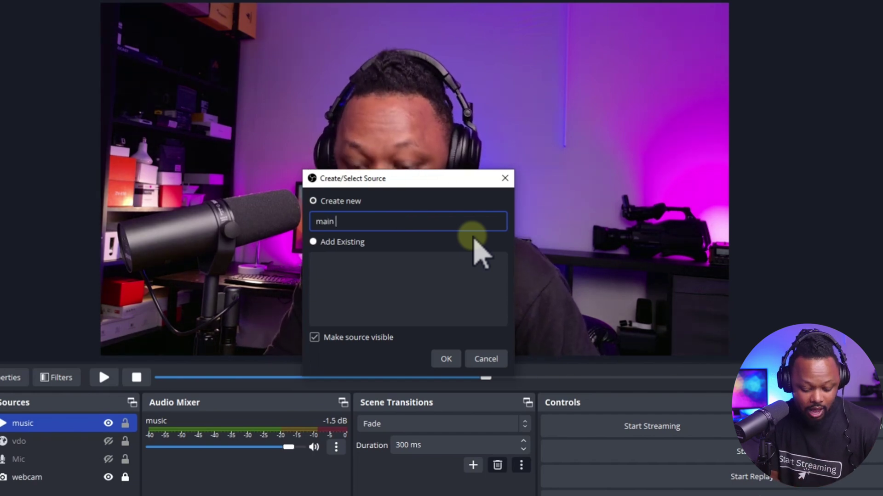
{"action": "type", "text": "output"}
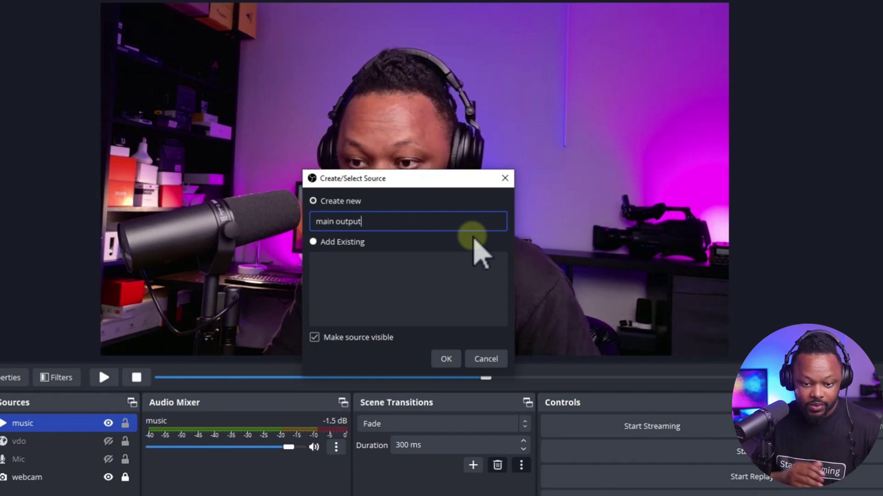
{"action": "left_click", "coordinate": [446, 361]}
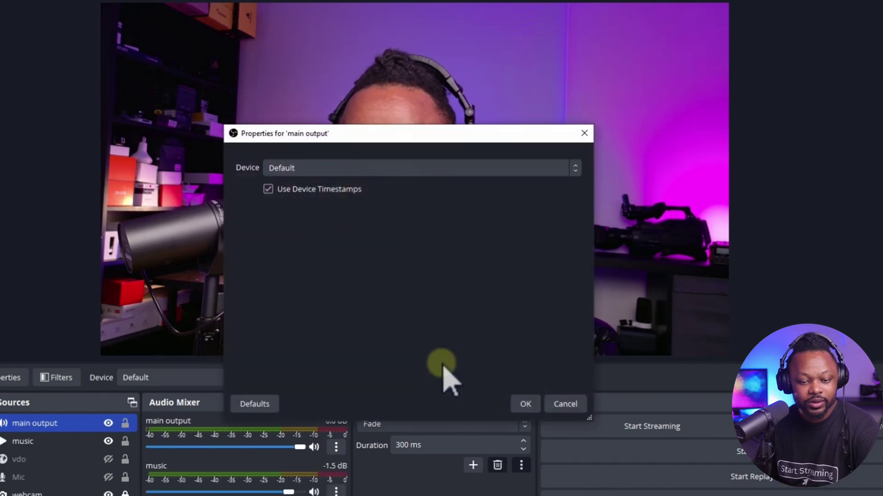
Step: Check which playback device Windows uses and set the main output source's device to Speakers (RODECaster Duo Main Stereo)
{"action": "left_click", "coordinate": [304, 168]}
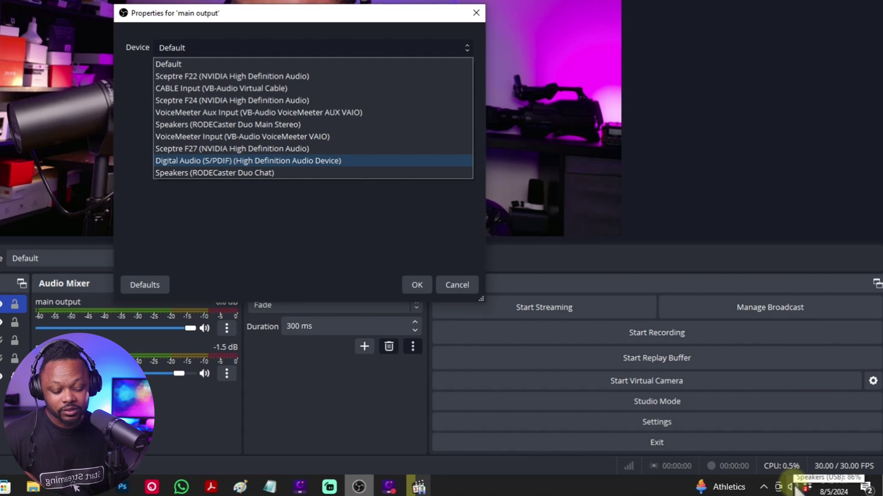
{"action": "left_click", "coordinate": [794, 487]}
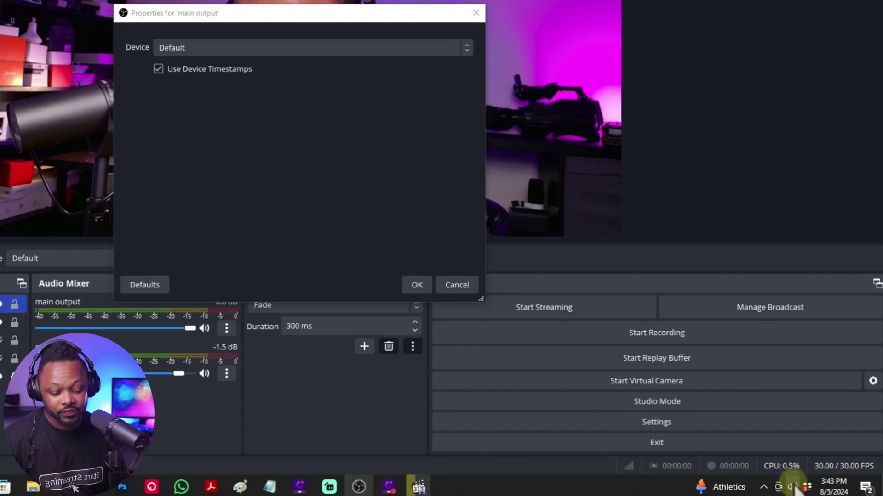
{"action": "left_click", "coordinate": [792, 486]}
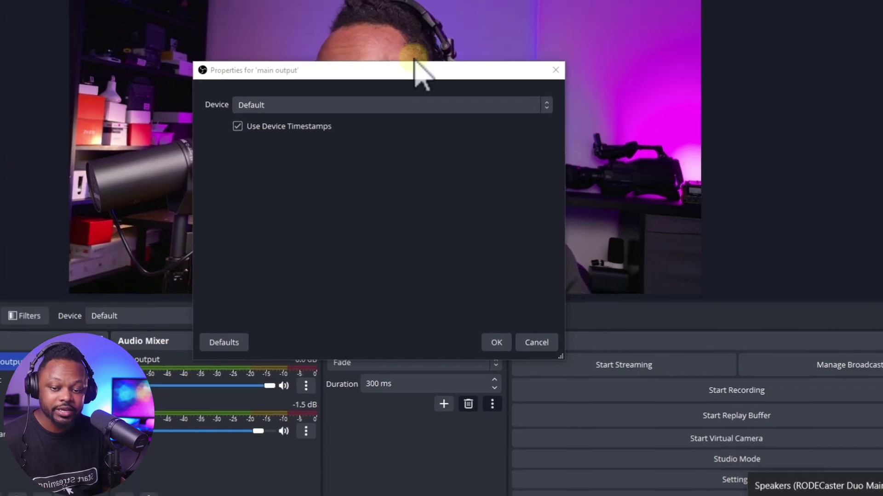
{"action": "left_click", "coordinate": [230, 47]}
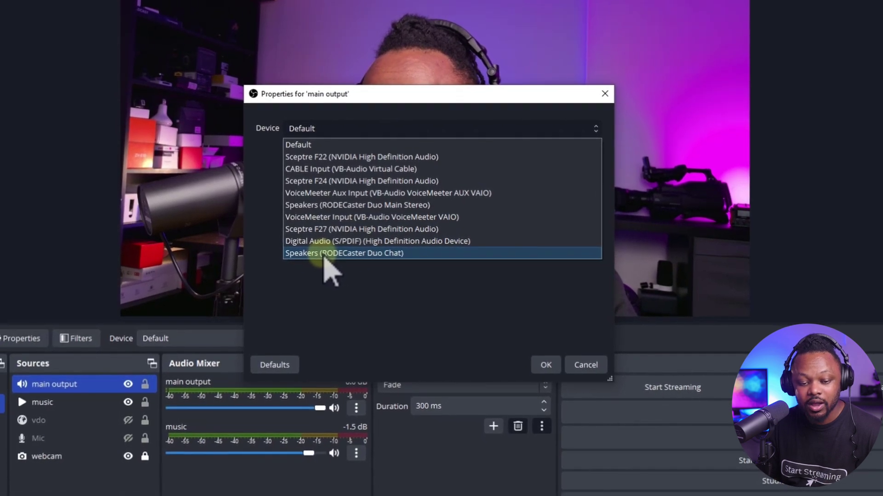
{"action": "left_click", "coordinate": [331, 205]}
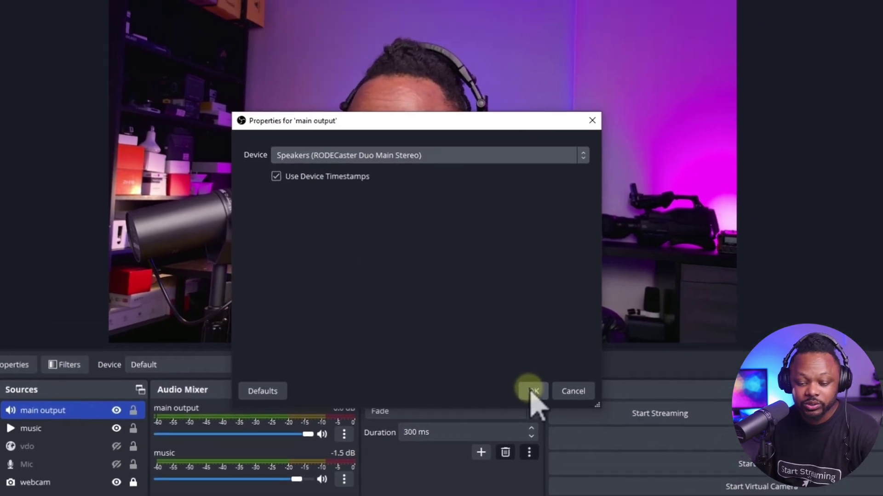
{"action": "left_click", "coordinate": [550, 361]}
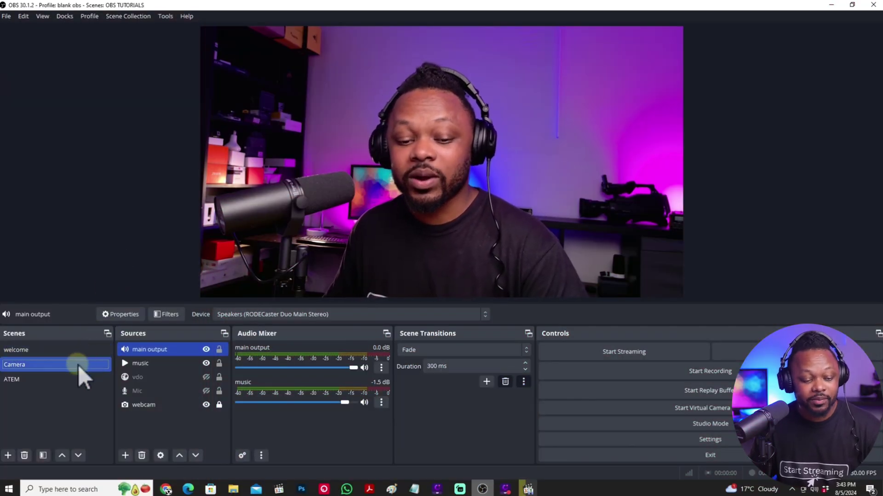
Step: Play the music briefly in the welcome scene to check its mixer meter, and pause it
{"action": "left_click", "coordinate": [69, 354]}
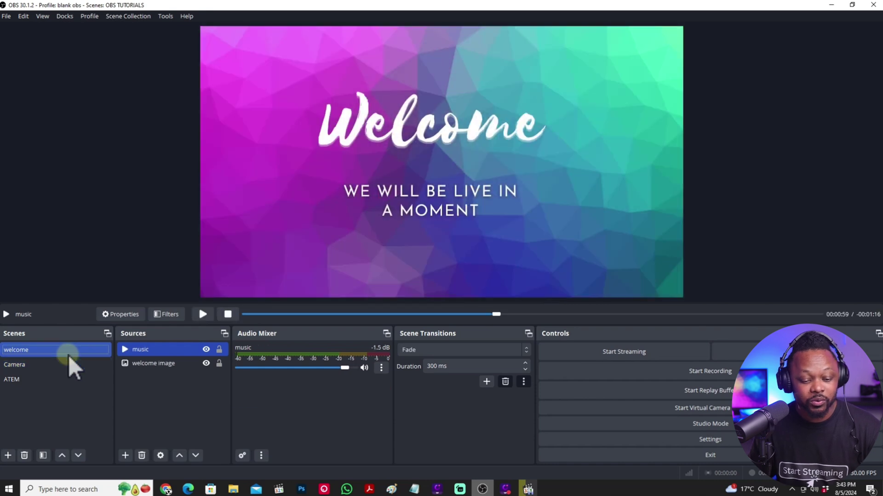
{"action": "left_click", "coordinate": [203, 314]}
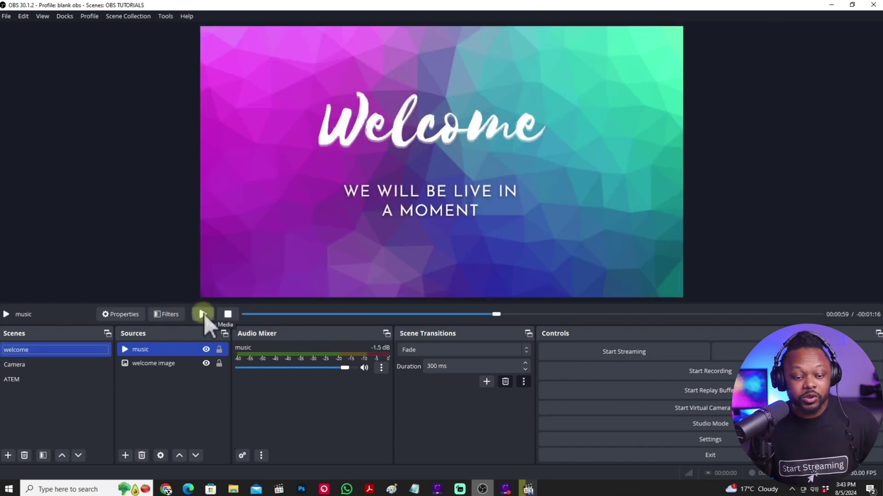
{"action": "left_click", "coordinate": [204, 313]}
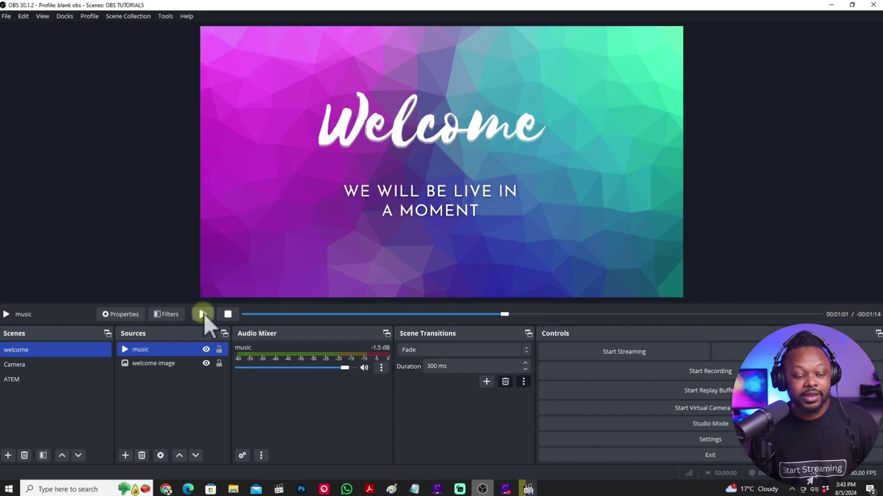
Step: Play the Church Post-Production YouTube video in Chrome and check the main output meter in the OBS Camera scene
{"action": "left_click", "coordinate": [54, 365]}
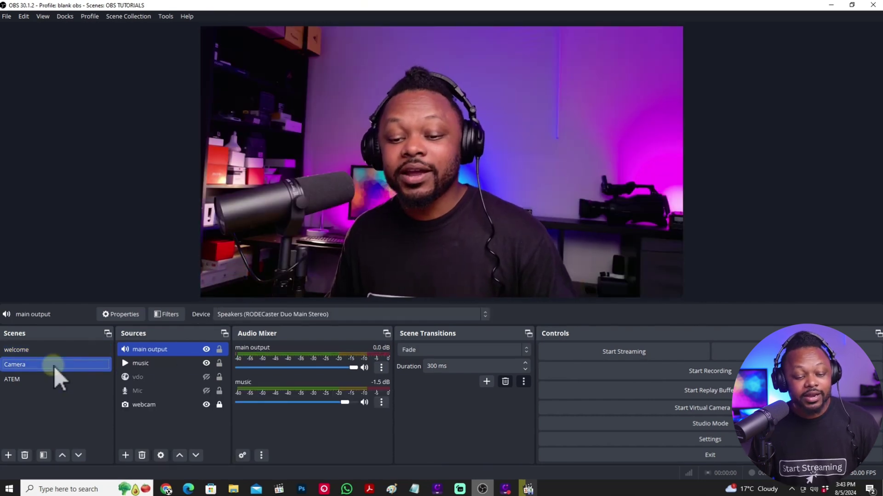
{"action": "left_click", "coordinate": [176, 349]}
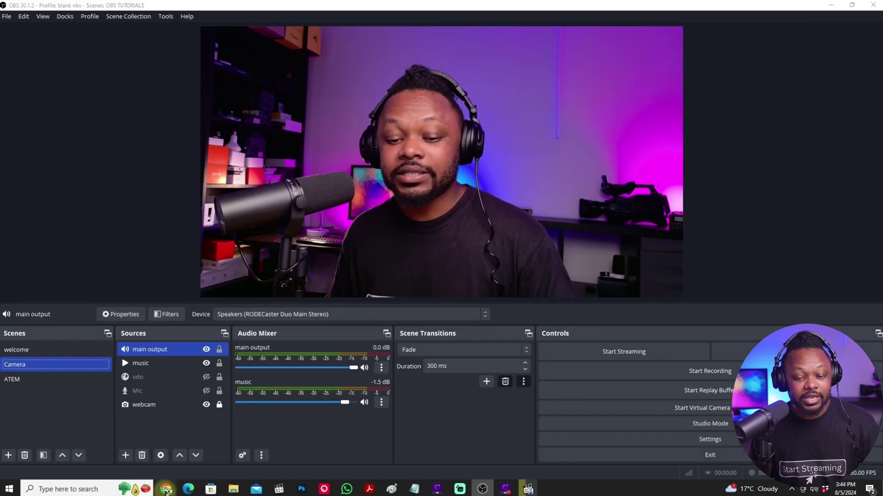
{"action": "left_click", "coordinate": [166, 489]}
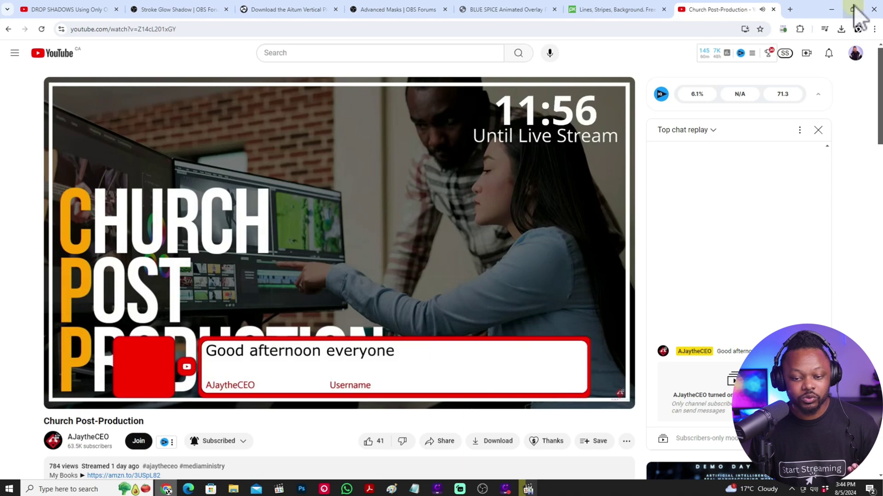
{"action": "left_click", "coordinate": [482, 489]}
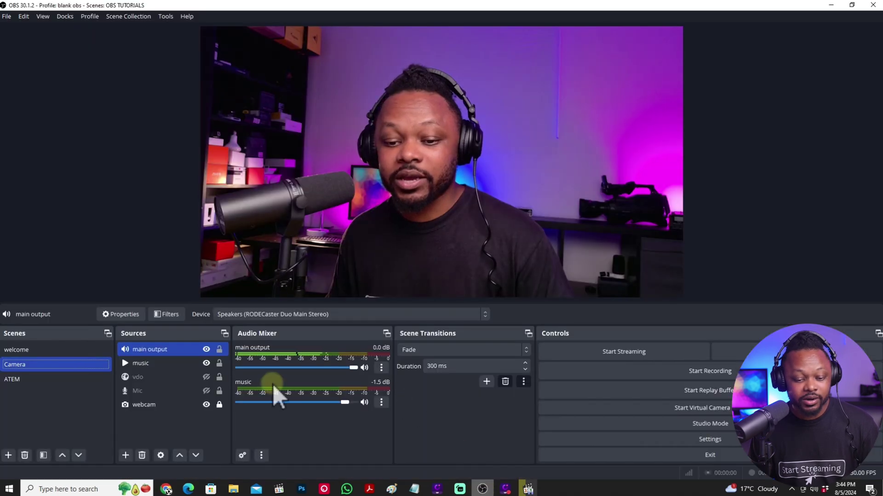
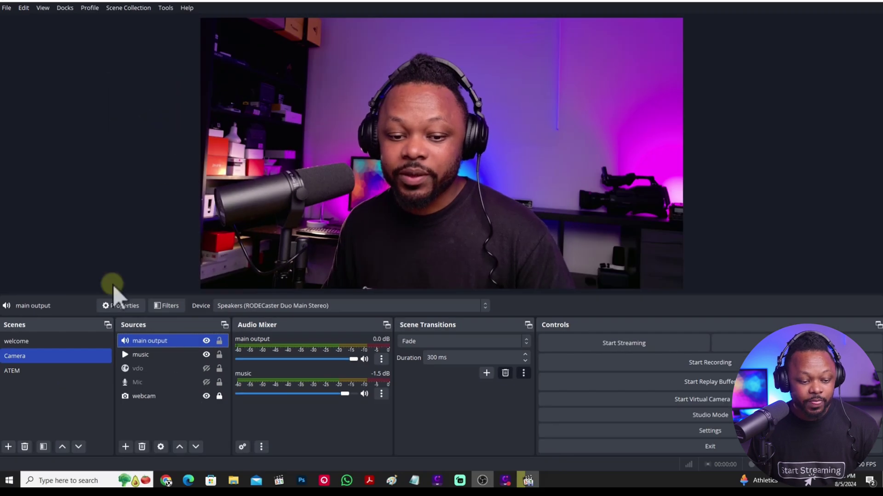
Step: Paste the main output source as a reference into the ATEM scene
{"action": "left_click", "coordinate": [27, 409]}
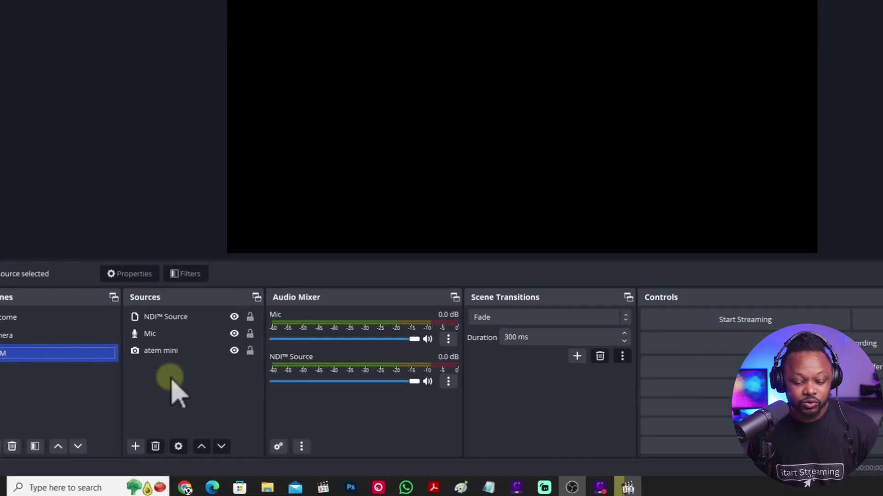
{"action": "right_click", "coordinate": [154, 399]}
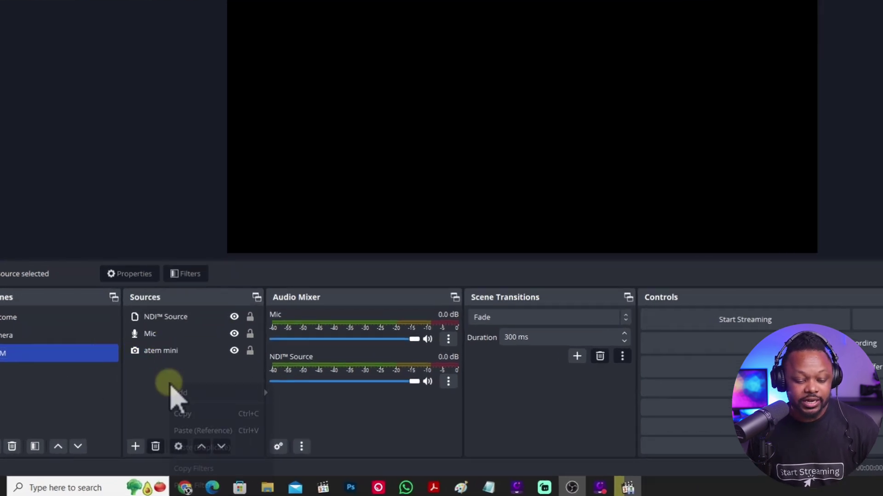
{"action": "left_click", "coordinate": [194, 431]}
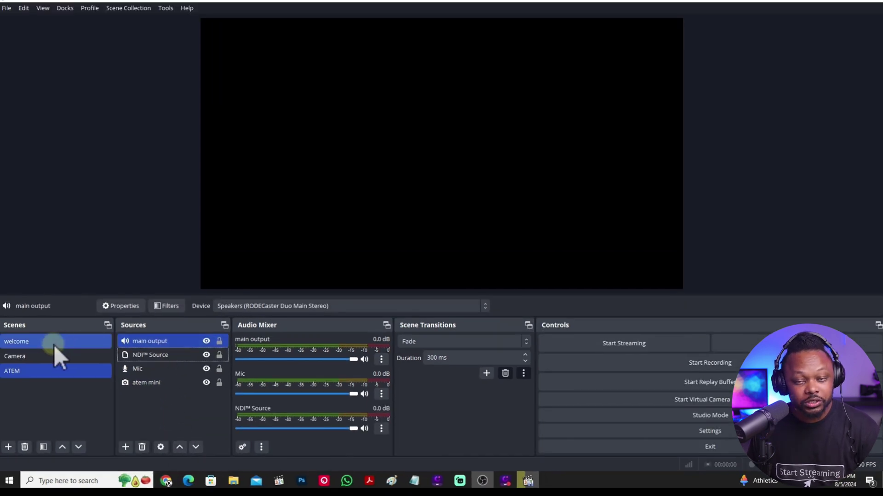
Step: Check the main output and music meters in the Camera scene, and stop the music in the welcome scene
{"action": "left_click", "coordinate": [35, 358]}
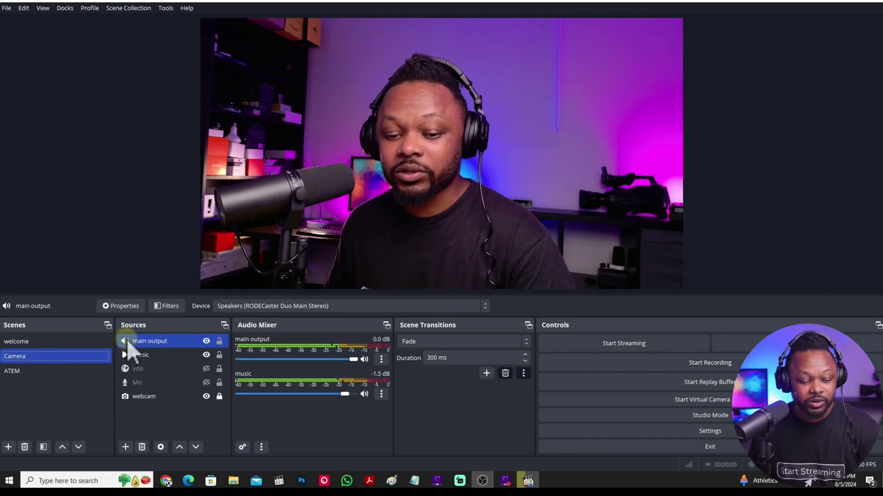
{"action": "left_click", "coordinate": [56, 343]}
{"action": "left_click", "coordinate": [228, 307]}
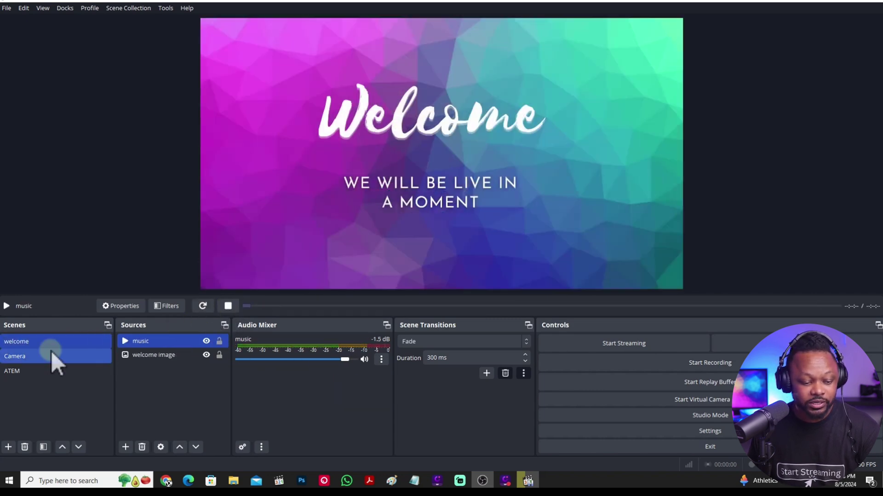
{"action": "left_click", "coordinate": [32, 357]}
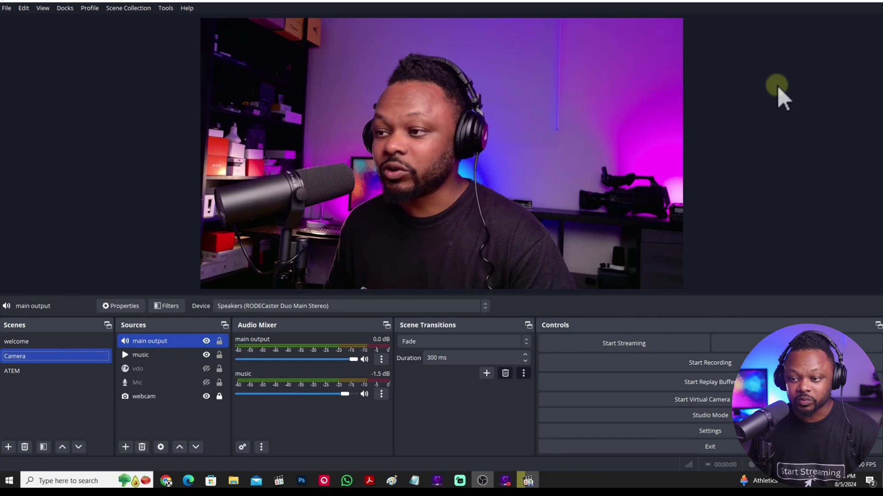
Step: Play the YouTube video in Chrome again and check the main output meter in the ATEM scene with a widened Audio Mixer
{"action": "double_click", "coordinate": [788, 4]}
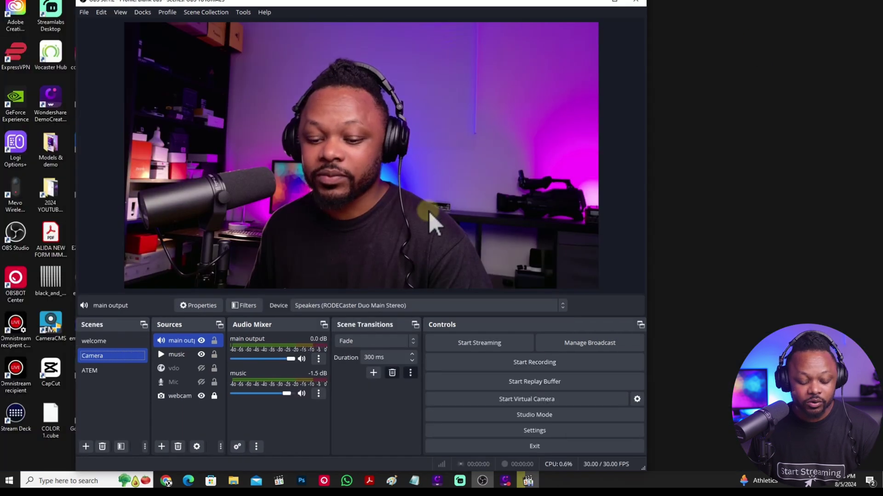
{"action": "left_click", "coordinate": [177, 480]}
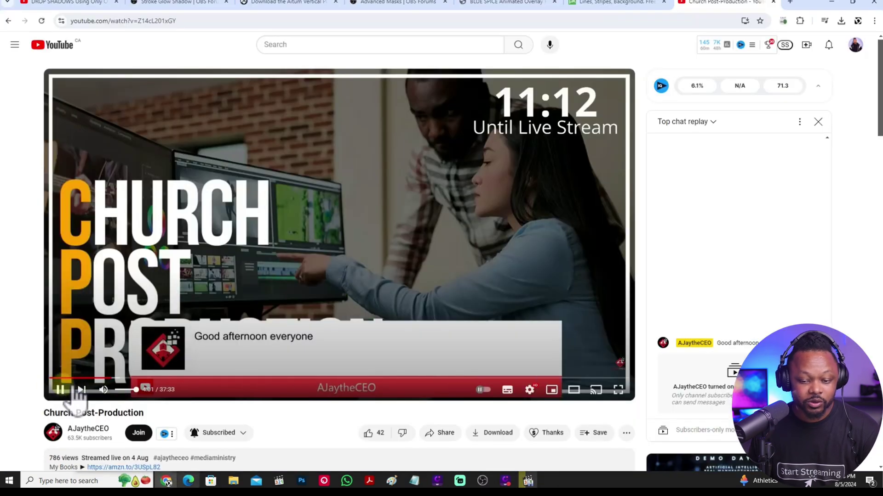
{"action": "left_click", "coordinate": [831, 3]}
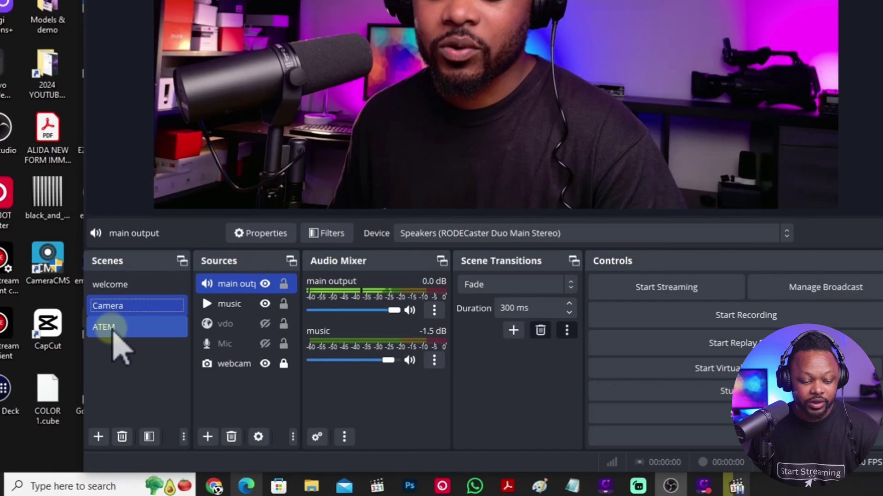
{"action": "left_click", "coordinate": [90, 371]}
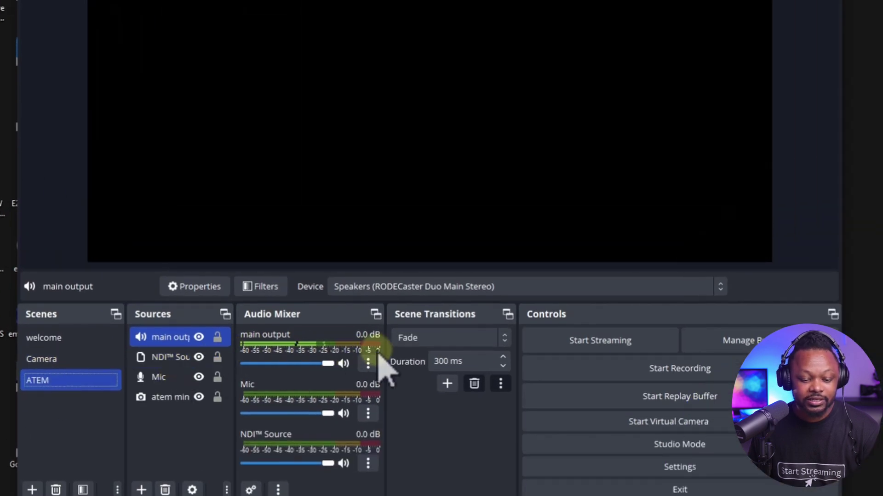
{"action": "left_click_drag", "start_coordinate": [406, 366], "coordinate": [572, 365]}
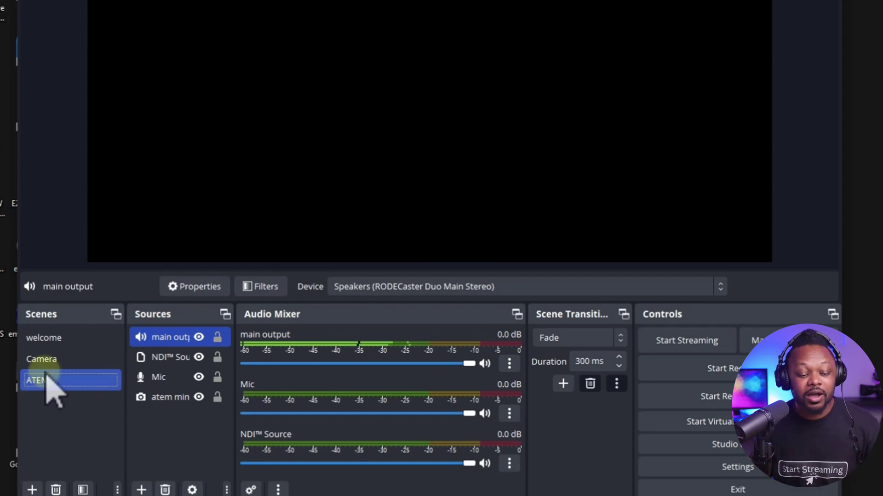
Step: Check the welcome scene's mixer for computer sound, pause the YouTube video and the music, and maximize the OBS window
{"action": "left_click", "coordinate": [56, 341]}
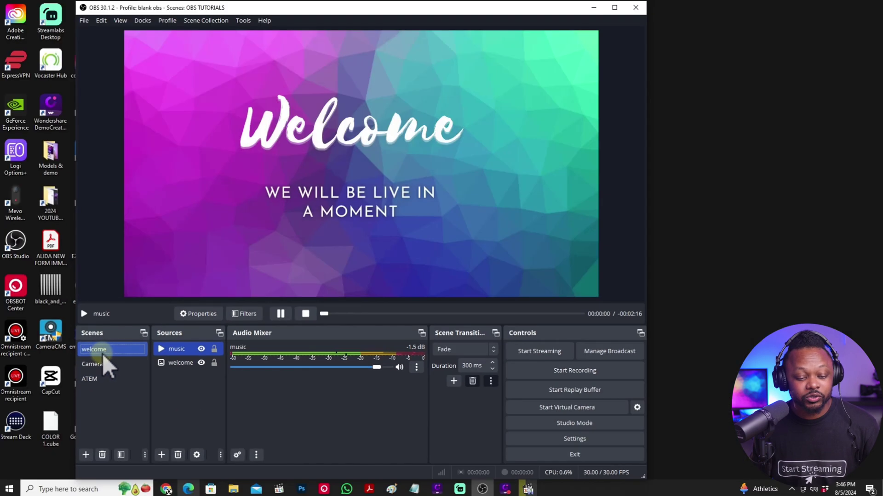
{"action": "left_click", "coordinate": [276, 332]}
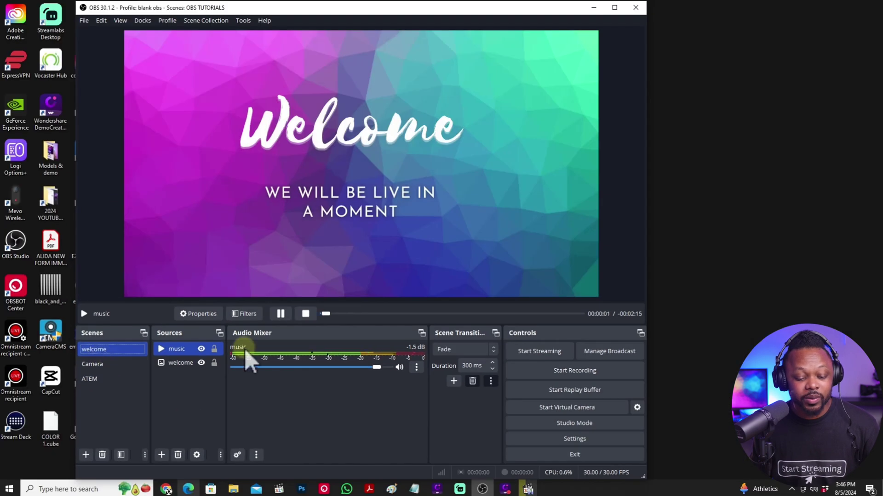
{"action": "left_click", "coordinate": [166, 489]}
{"action": "left_click", "coordinate": [59, 398]}
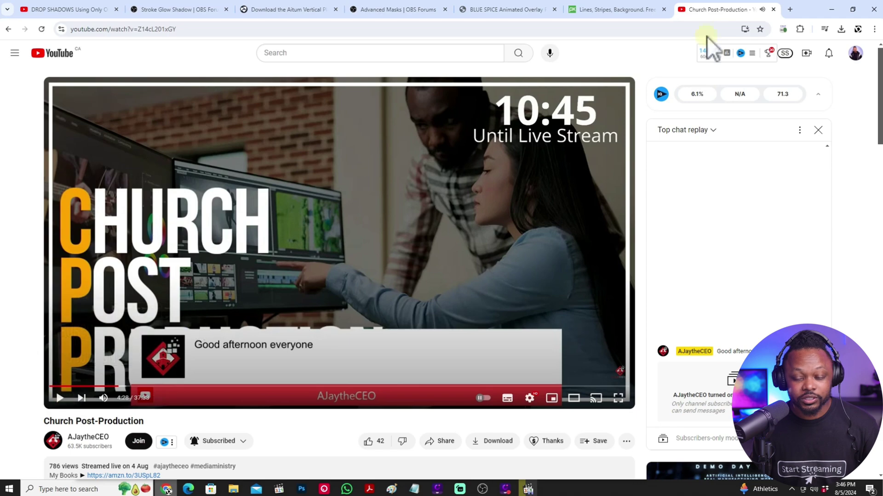
{"action": "left_click", "coordinate": [831, 10]}
{"action": "left_click", "coordinate": [246, 239]}
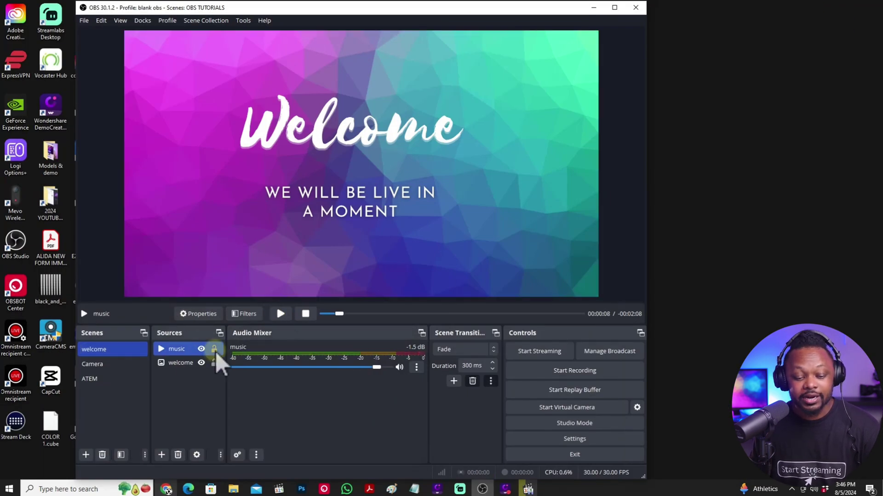
{"action": "left_click", "coordinate": [614, 7]}
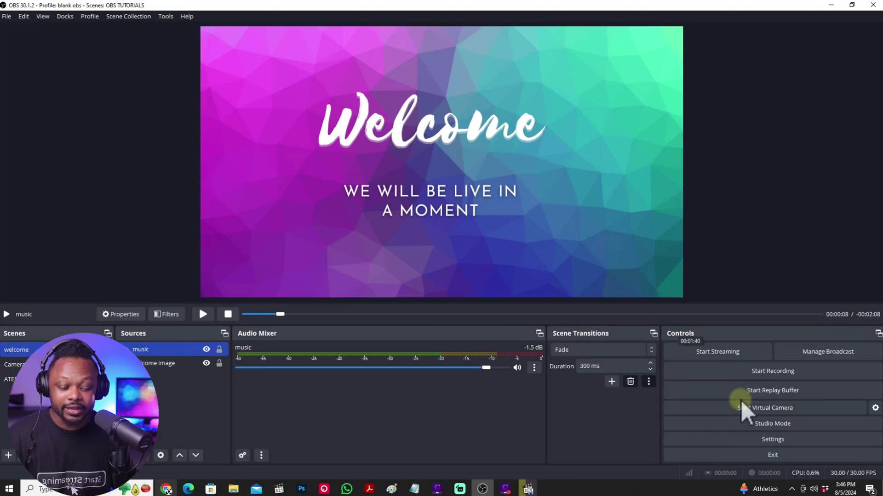
Step: Set the global Desktop Audio device to Default in the audio settings, apply the change, and close the settings
{"action": "left_click", "coordinate": [763, 440]}
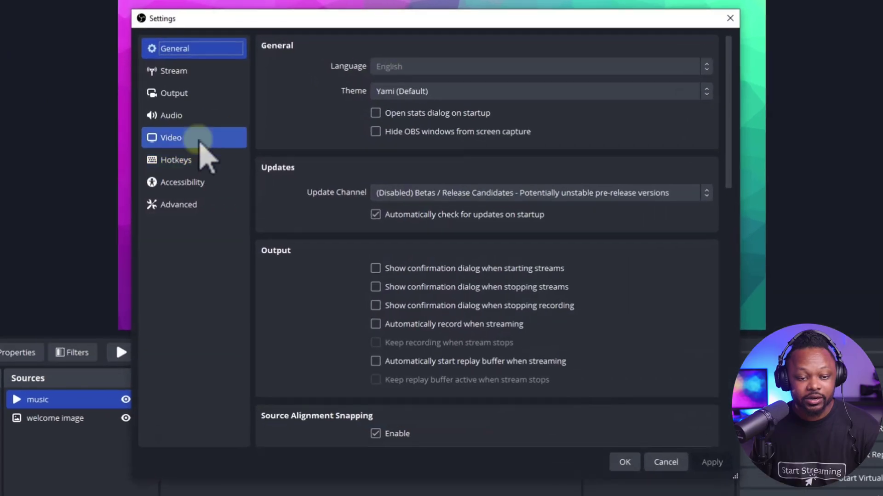
{"action": "left_click", "coordinate": [267, 141]}
{"action": "left_click", "coordinate": [409, 152]}
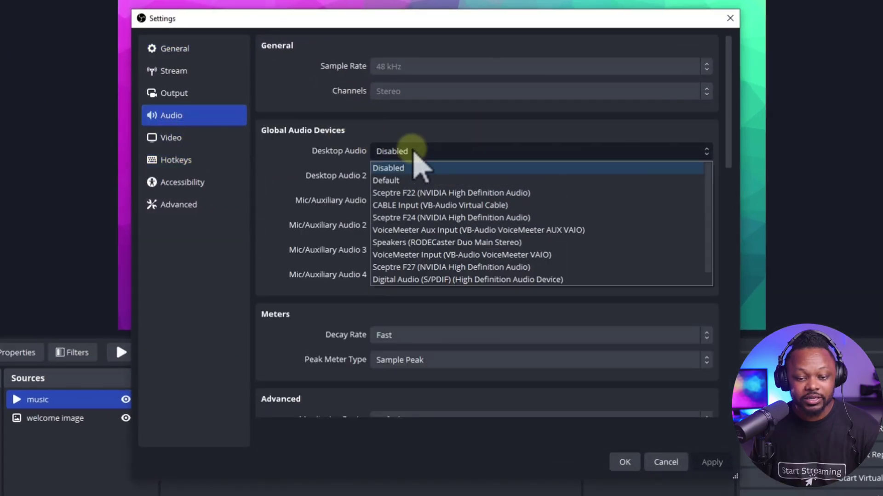
{"action": "left_click", "coordinate": [404, 178]}
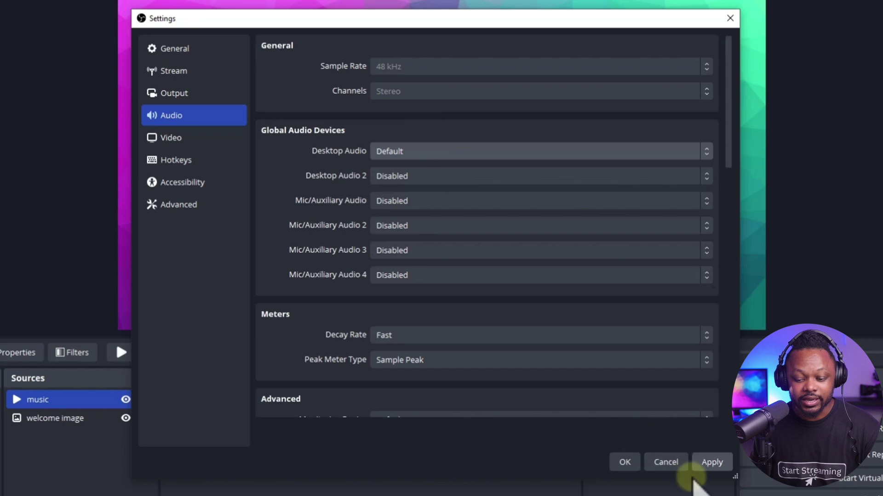
{"action": "left_click", "coordinate": [708, 463]}
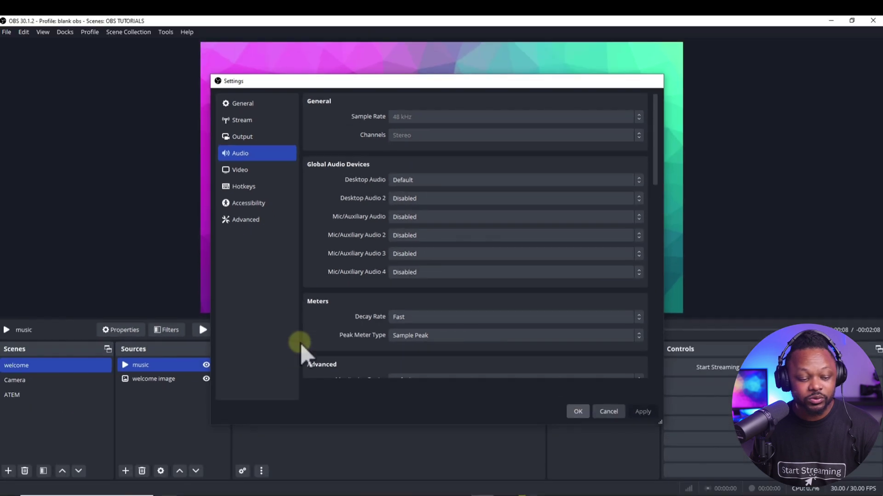
{"action": "key", "text": "Escape"}
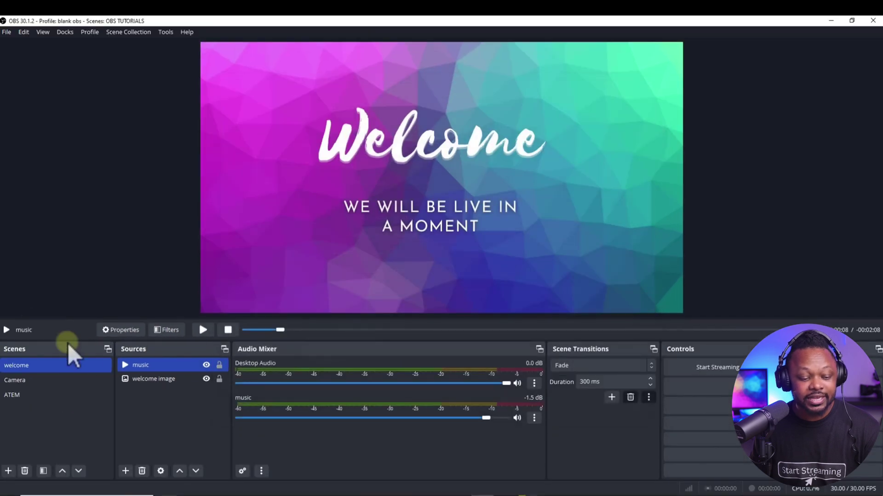
Step: Play the music and compare the Desktop Audio, main output and music meters across the welcome, Camera and ATEM scenes
{"action": "left_click", "coordinate": [63, 369]}
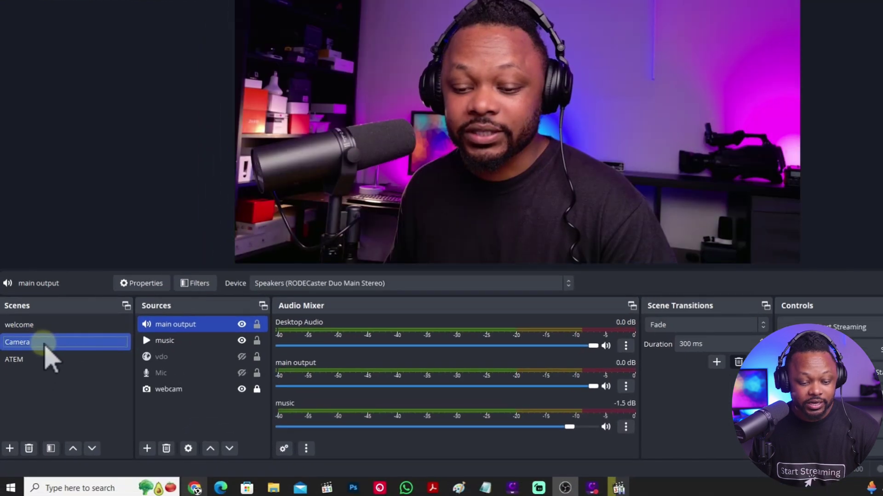
{"action": "left_click", "coordinate": [53, 327]}
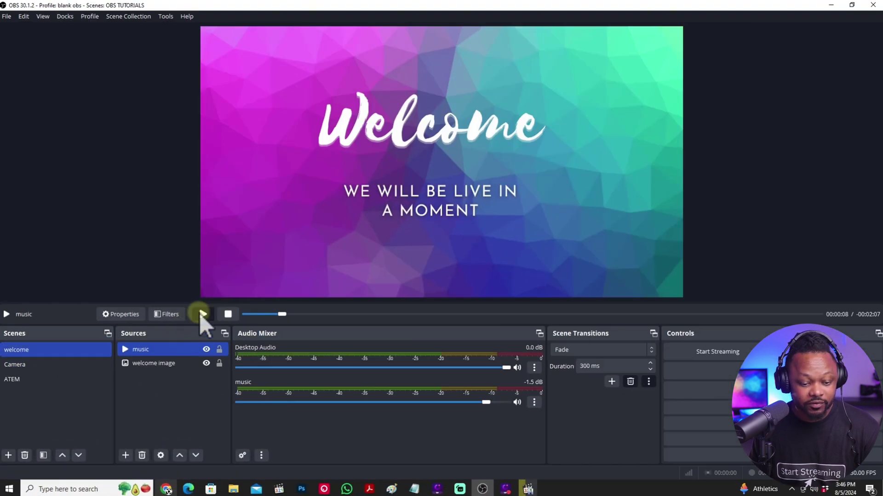
{"action": "left_click", "coordinate": [238, 283]}
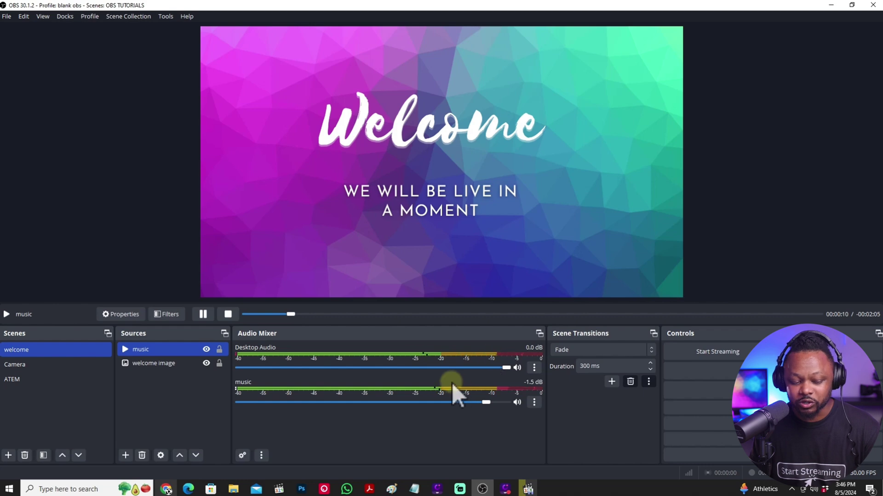
{"action": "left_click", "coordinate": [35, 365]}
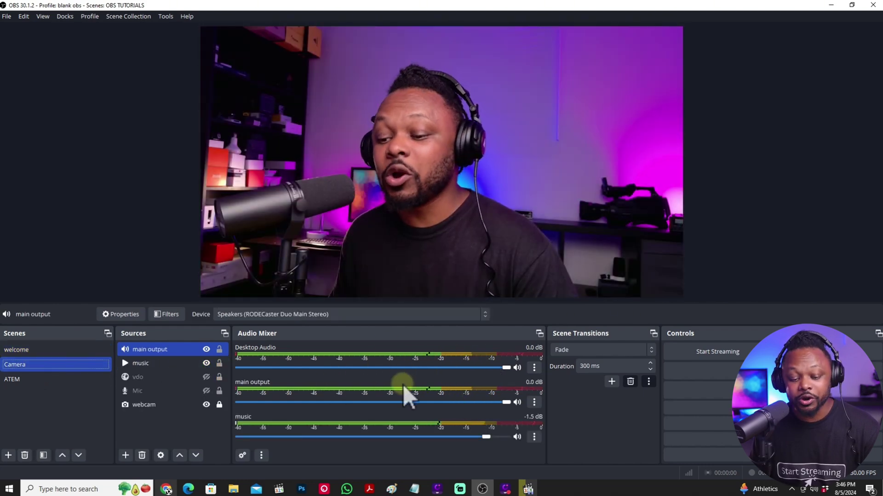
{"action": "left_click", "coordinate": [28, 380]}
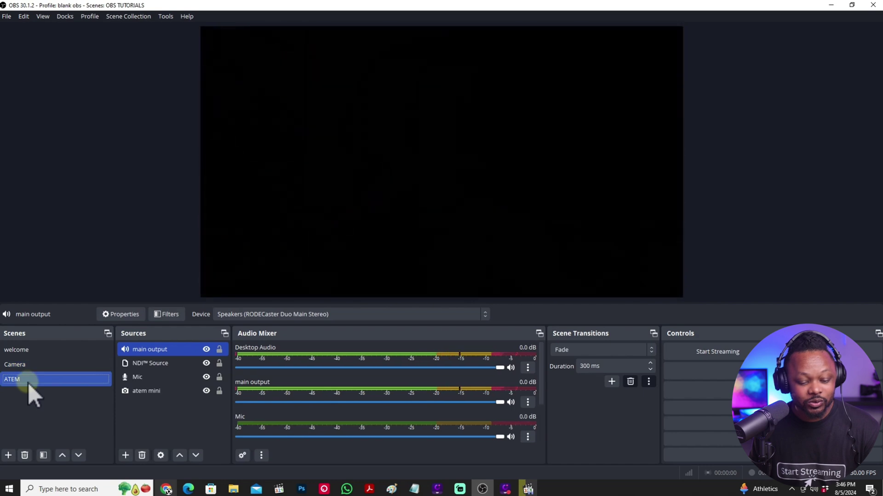
{"action": "left_click", "coordinate": [45, 364]}
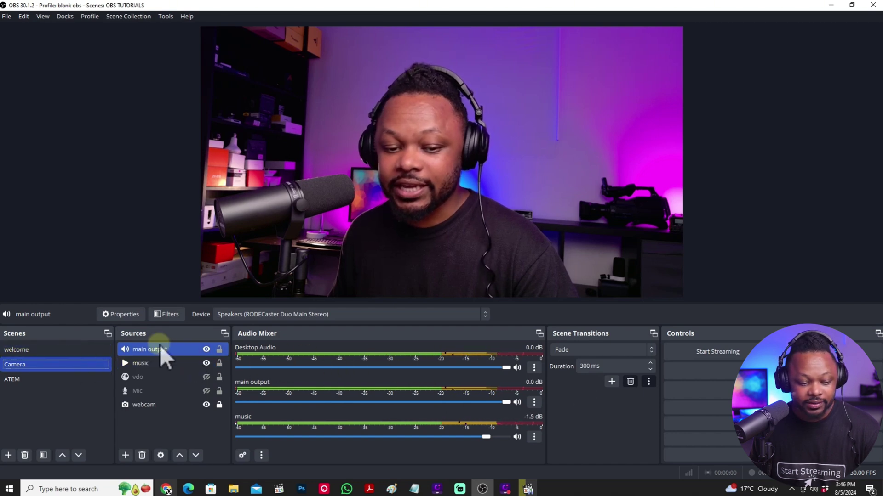
Step: Return to the welcome scene and review the global Desktop Audio device in the audio settings
{"action": "left_click", "coordinate": [81, 351]}
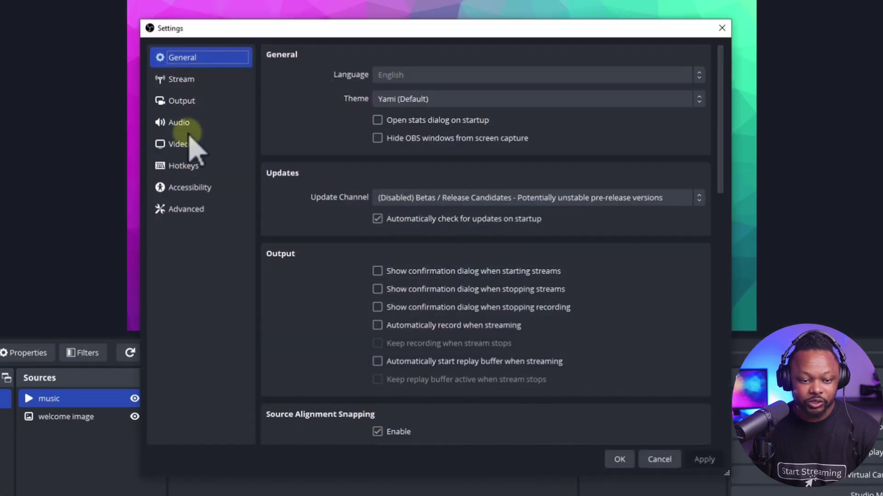
{"action": "left_click", "coordinate": [246, 138]}
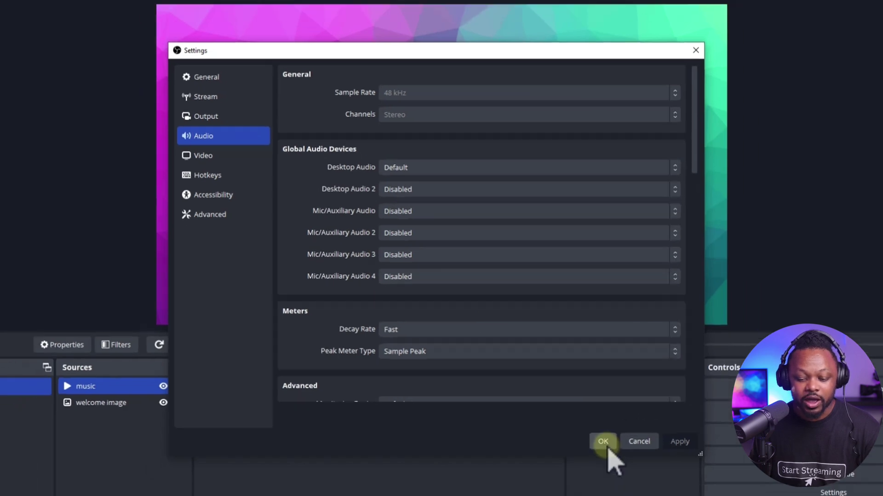
{"action": "left_click", "coordinate": [603, 441]}
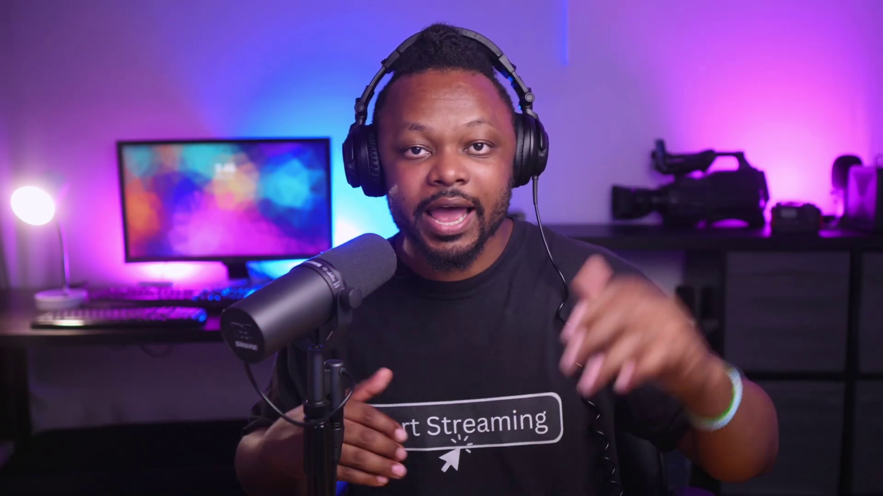